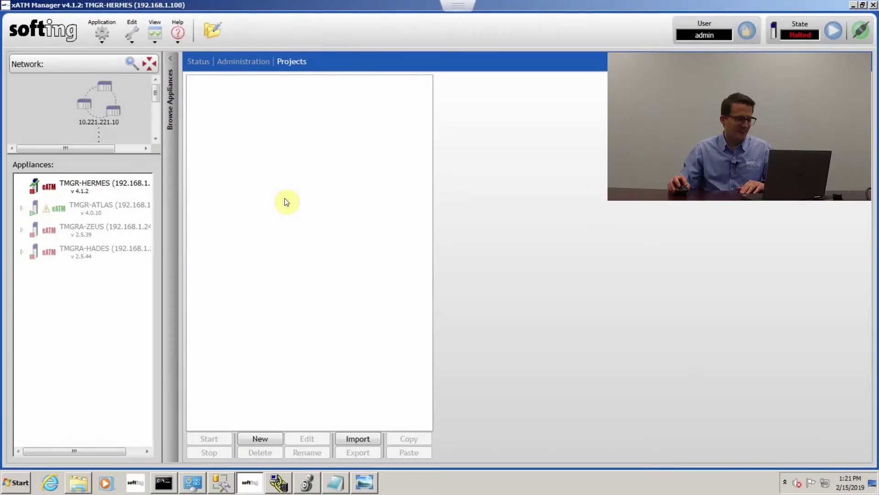
# Add a new project called 'Automotive' to the xATM Manager Projects list
pyautogui.click(270, 438)
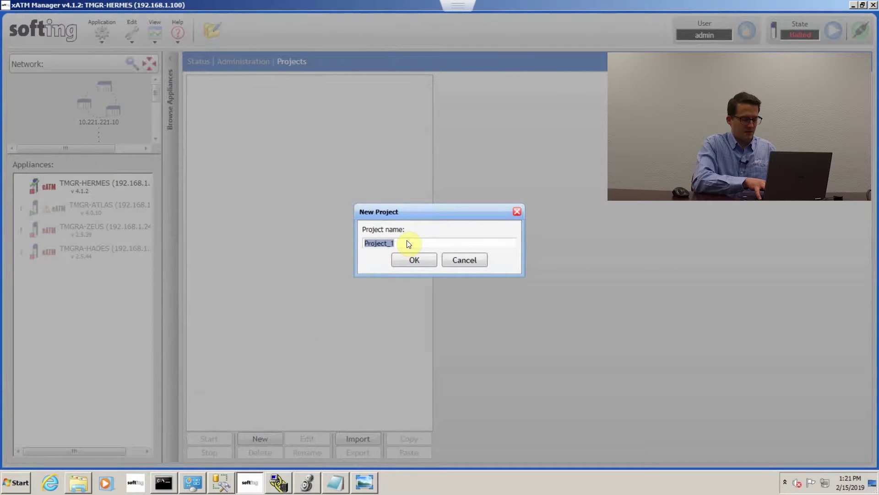
pyautogui.write('Autom')
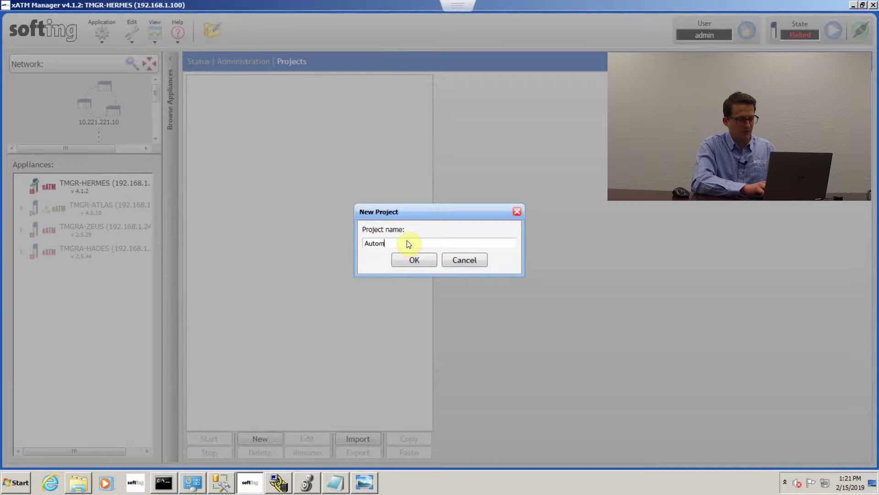
pyautogui.write('otive')
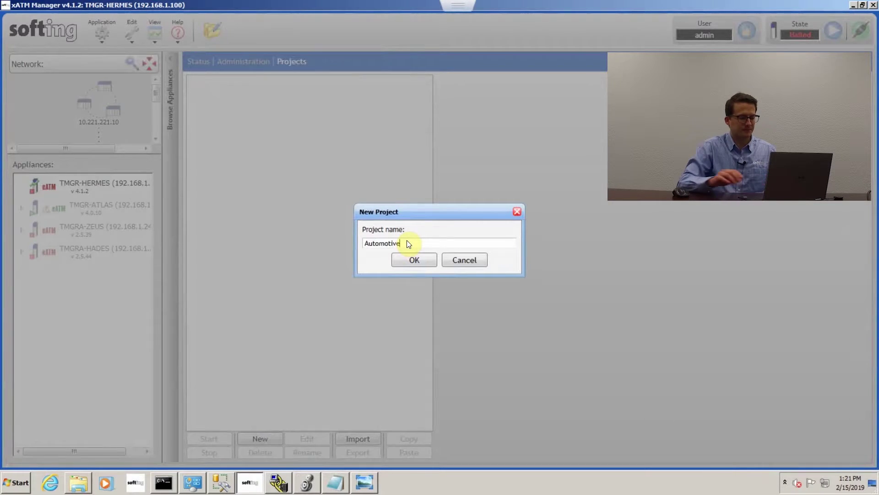
pyautogui.press('Return')
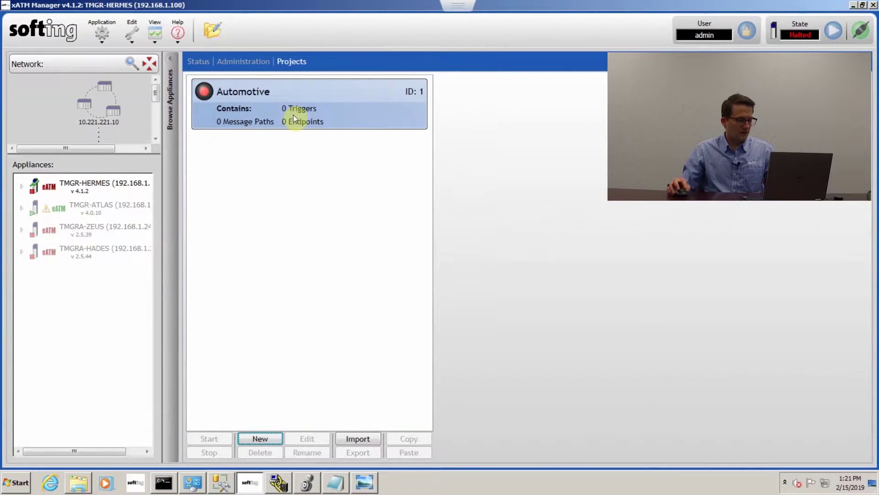
# Launch the tManager eATM Project Editor on the Automotive project
pyautogui.doubleClick(263, 108)
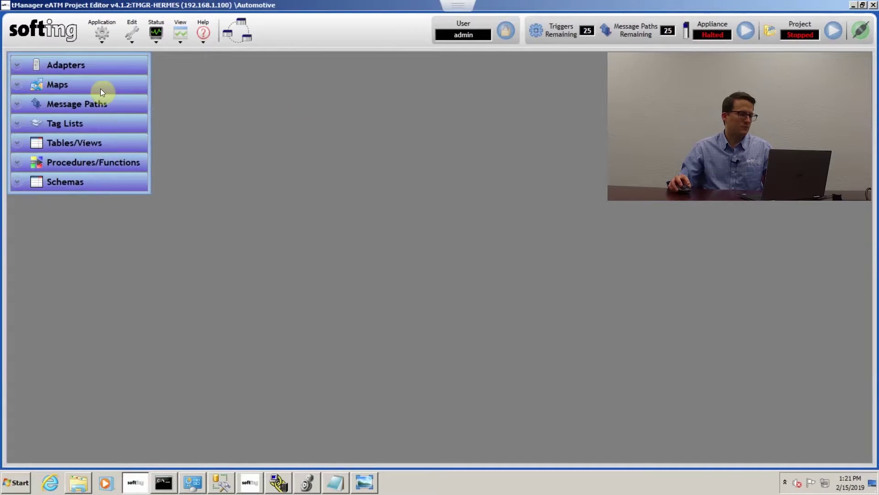
# Open the Automation adapter and inspect the ControlLogix module 0 settings without changing them
pyautogui.click(16, 65)
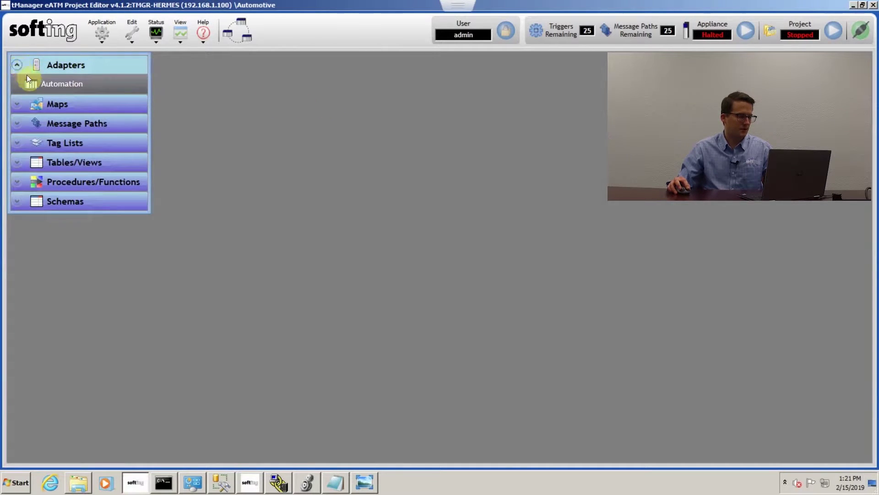
pyautogui.click(52, 83)
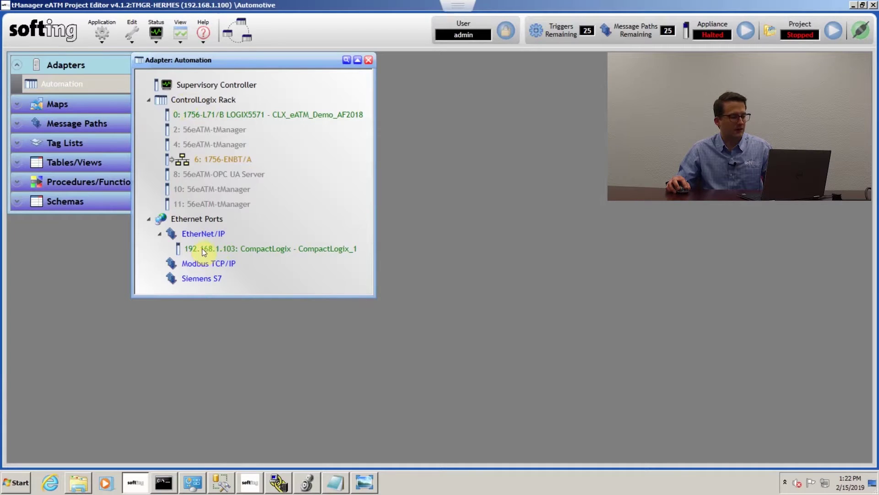
pyautogui.doubleClick(229, 113)
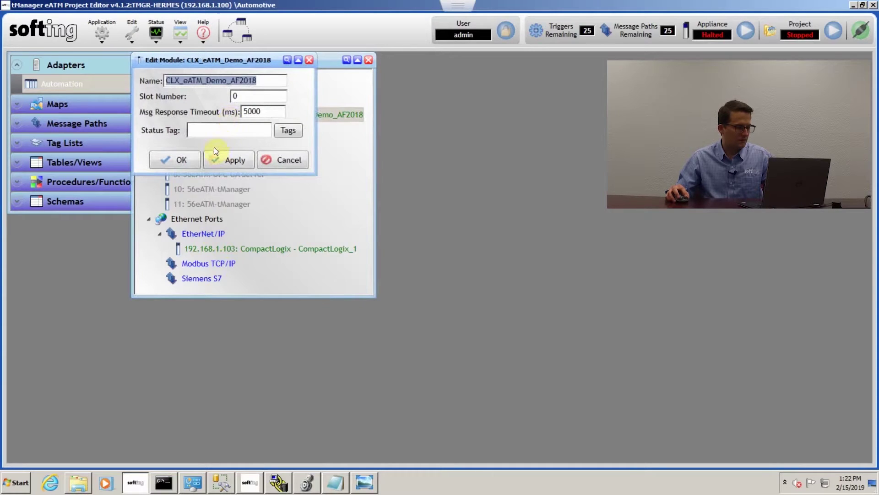
pyautogui.click(266, 130)
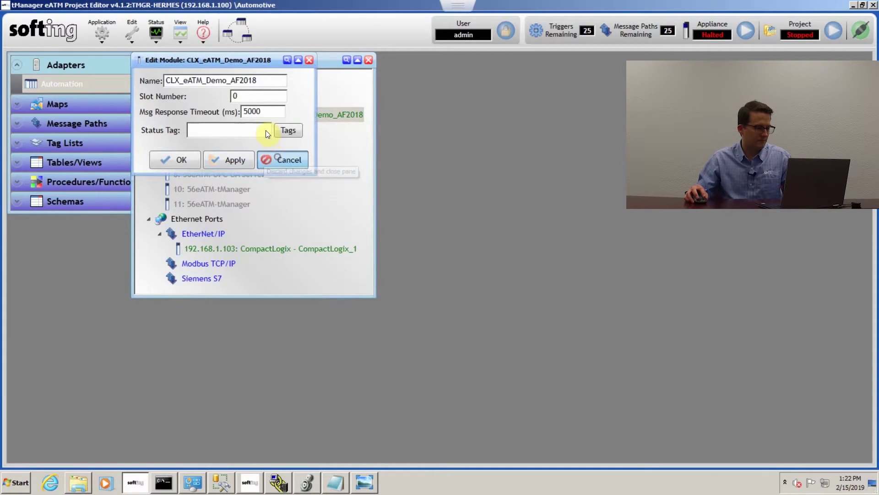
pyautogui.click(277, 158)
# Open the CLX_eATM_Demo_AF2018 controller's tag list, expand Array[2], and scroll through the tags
pyautogui.rightClick(266, 114)
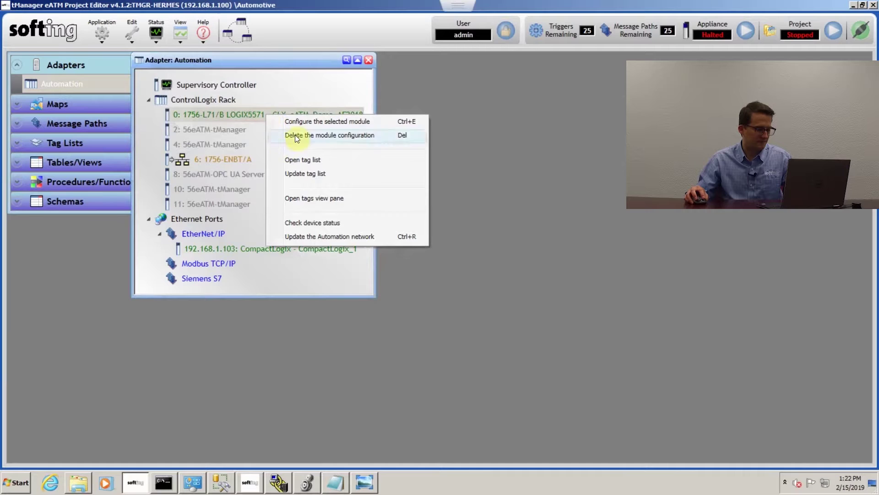
pyautogui.click(315, 159)
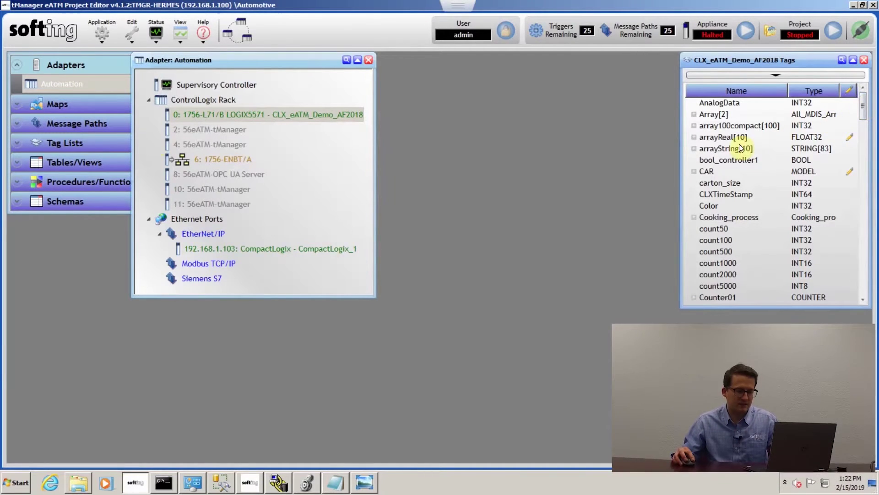
pyautogui.click(695, 114)
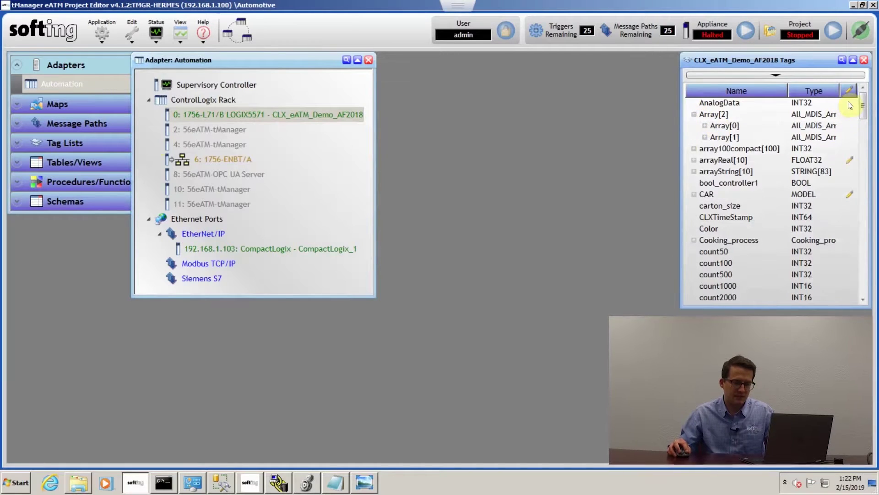
pyautogui.moveTo(863, 111); pyautogui.dragTo(858, 249)
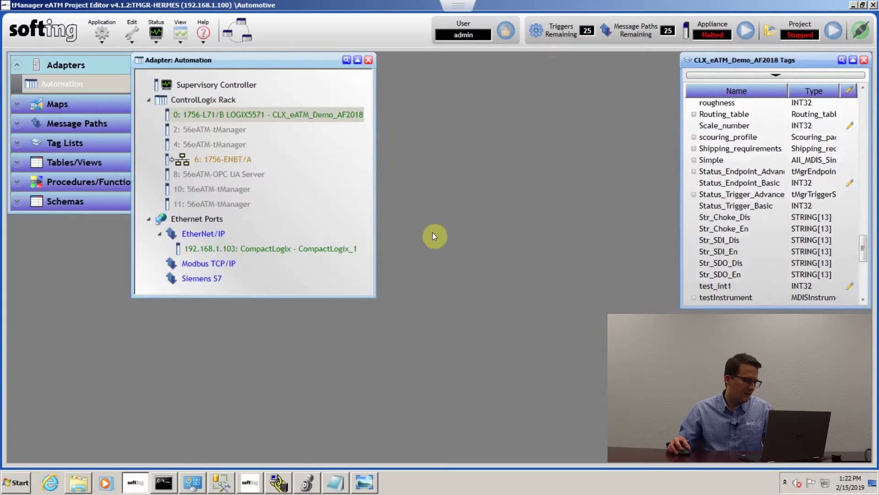
# Start a New MSSQL Adapter named MSSQL_1 with default port 1433, ready for the host
pyautogui.rightClick(68, 85)
pyautogui.moveTo(100, 92)
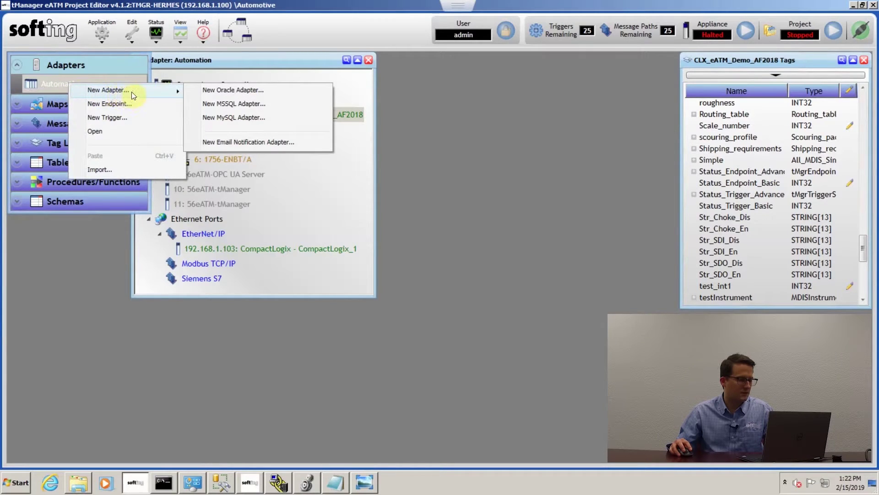
pyautogui.click(219, 107)
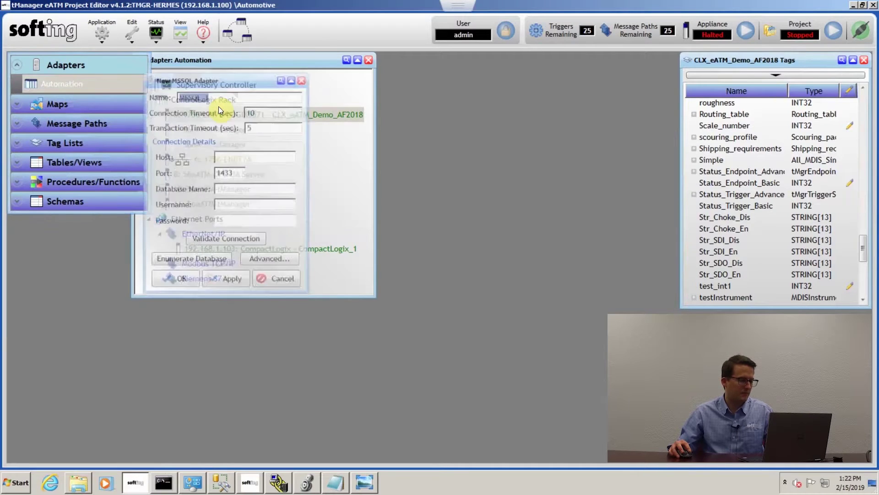
pyautogui.click(236, 154)
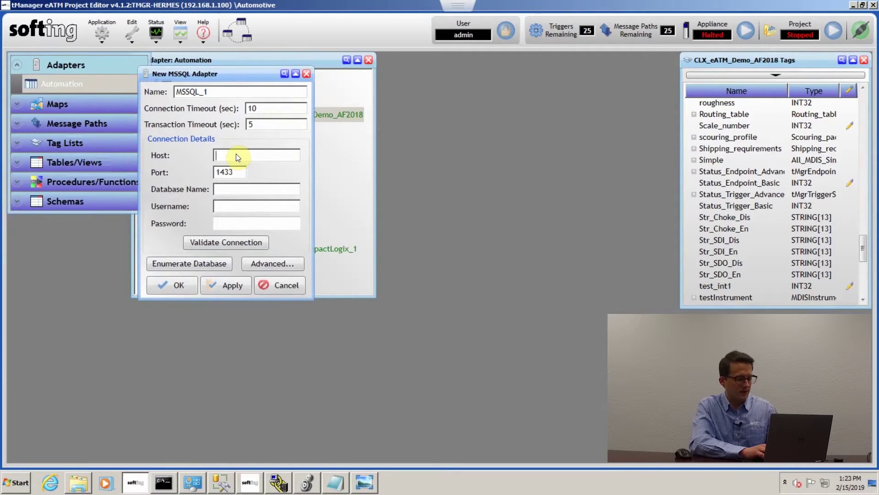
# Set the MSSQL host to 192.168.1.5 and the database name to tManager
pyautogui.write('192.168.1.5')
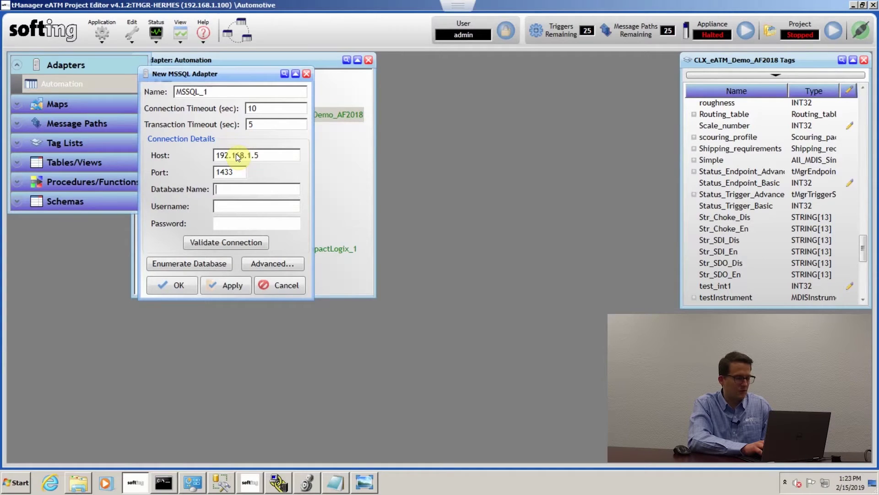
pyautogui.press('Tab')
pyautogui.write('ab')
pyautogui.press('BackSpace')
pyautogui.press('BackSpace')
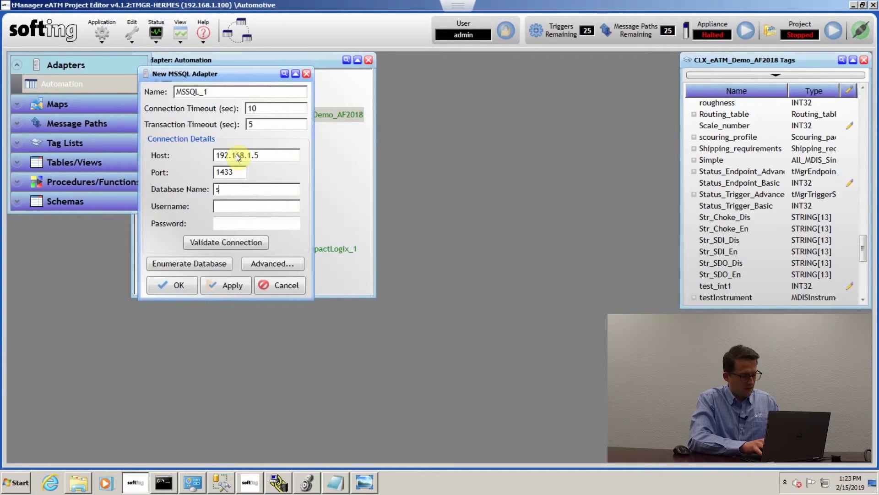
pyautogui.write('tmgr')
pyautogui.press('BackSpace')
pyautogui.press('BackSpace')
pyautogui.press('BackSpace')
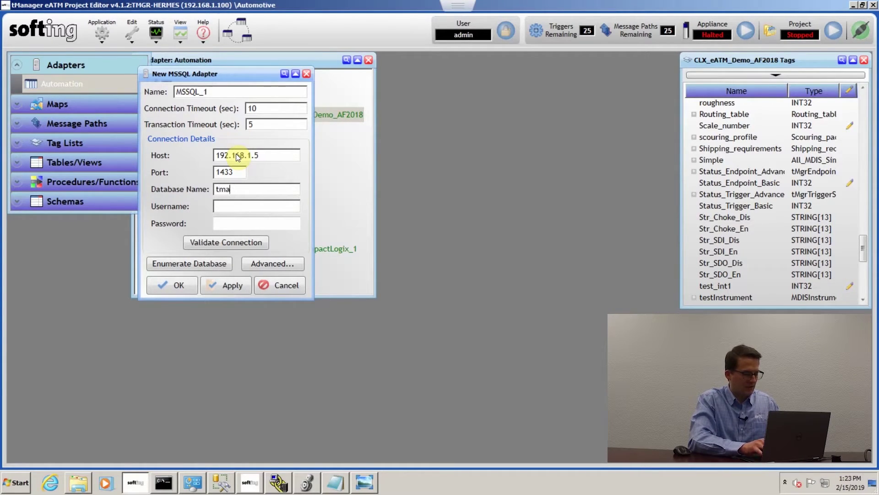
pyautogui.write('Manager')
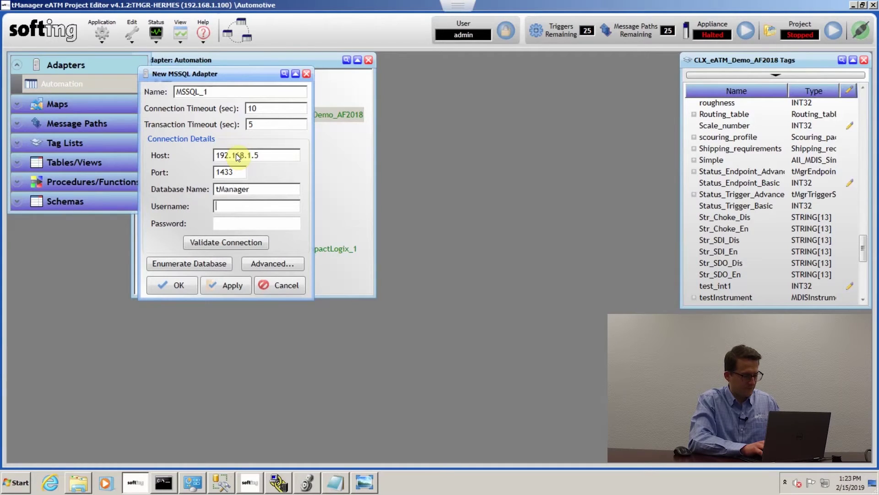
# Enter the SQL login username and password
pyautogui.press('Tab')
pyautogui.press('Tab')
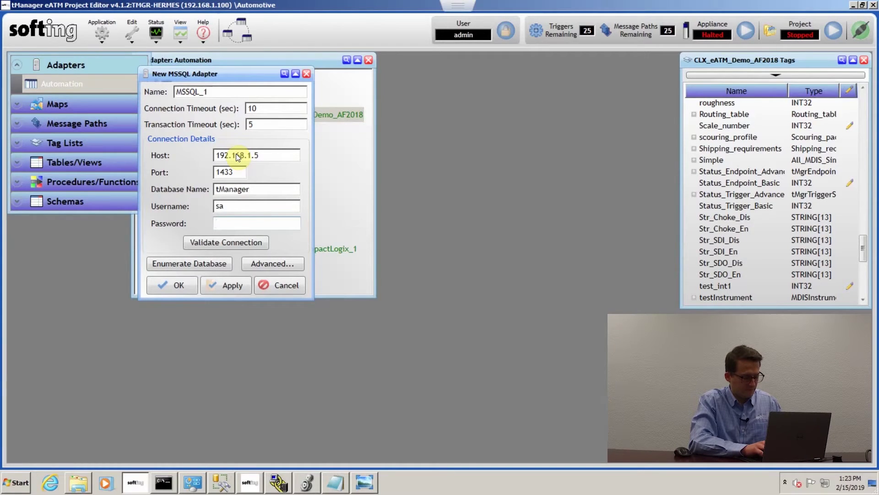
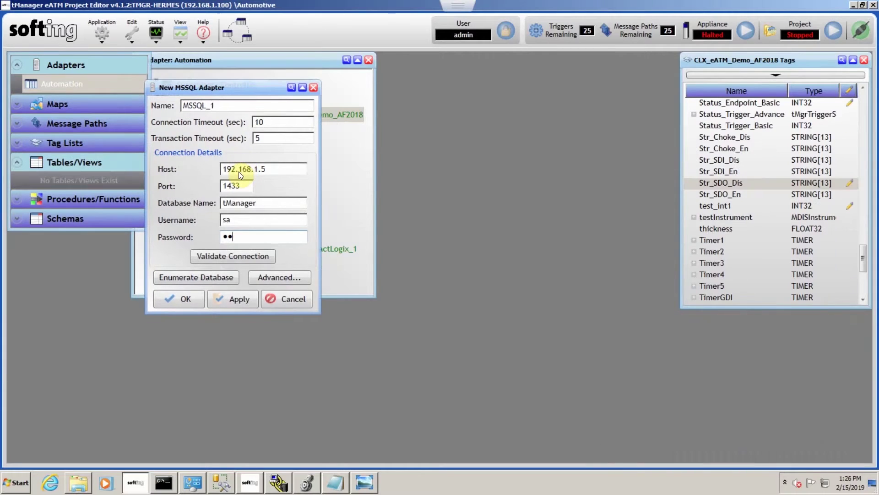
# Validate the MSSQL connection, then save the MSSQL_1 adapter to begin enumeration
pyautogui.click(224, 254)
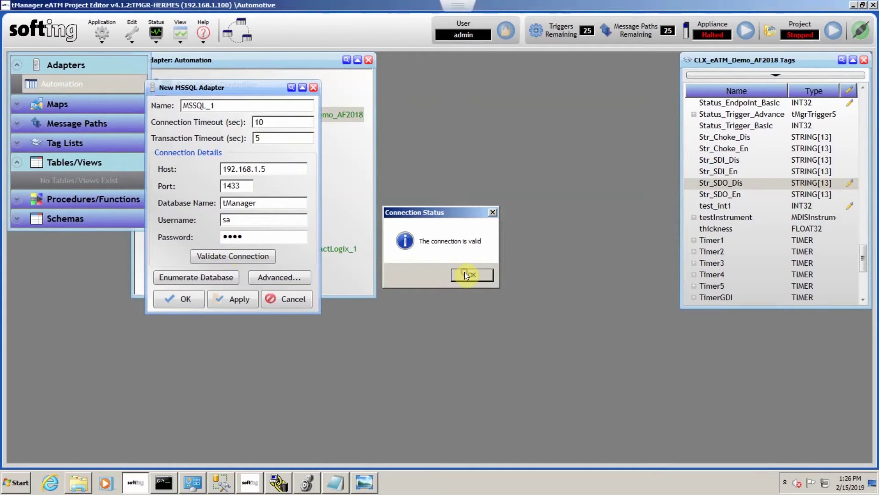
pyautogui.click(465, 271)
pyautogui.click(216, 279)
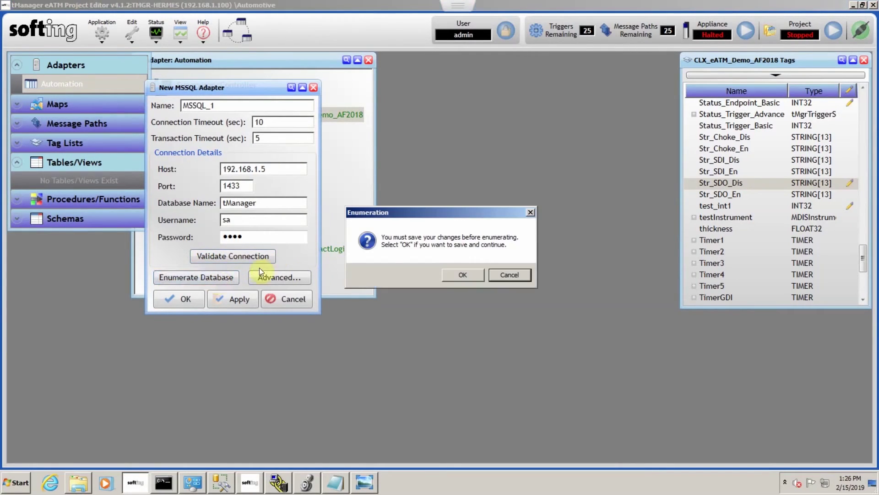
pyautogui.click(463, 275)
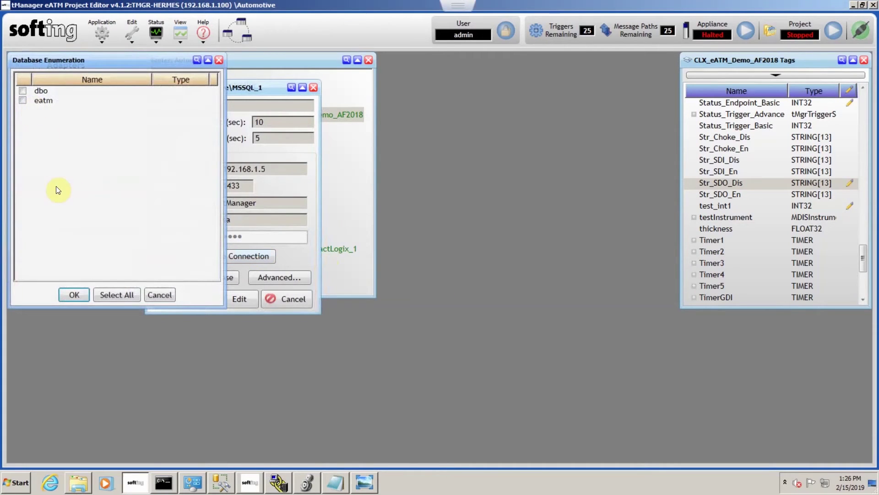
# Select the dbo and eatm schemas and import all their tables, functions and procedures
pyautogui.click(122, 296)
pyautogui.click(74, 295)
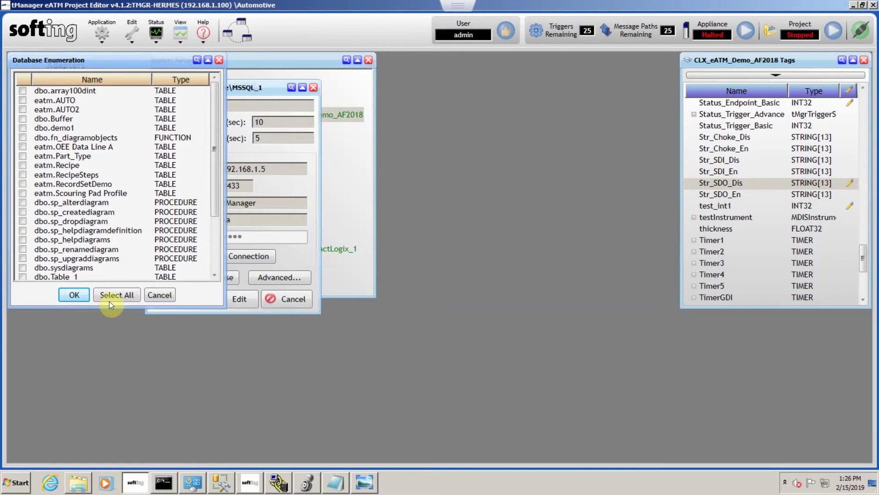
pyautogui.click(114, 294)
pyautogui.click(76, 294)
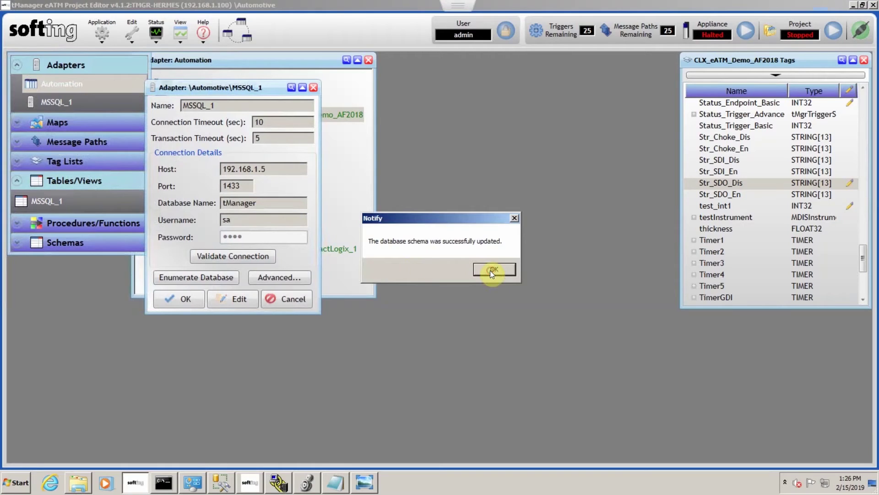
# Open MSSQL_1 under Tables/Views to show dbo.array100dint's Time and Array0–Array20 columns
pyautogui.click(490, 270)
pyautogui.doubleClick(54, 202)
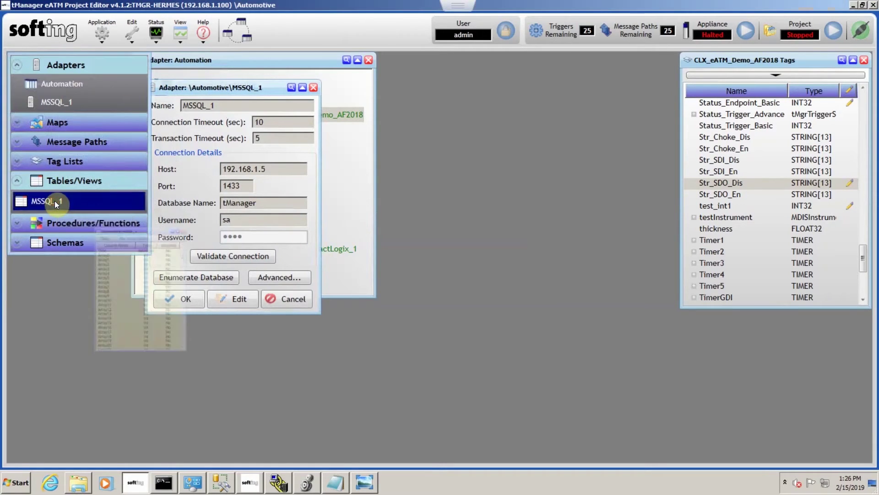
pyautogui.moveTo(107, 168); pyautogui.dragTo(90, 168)
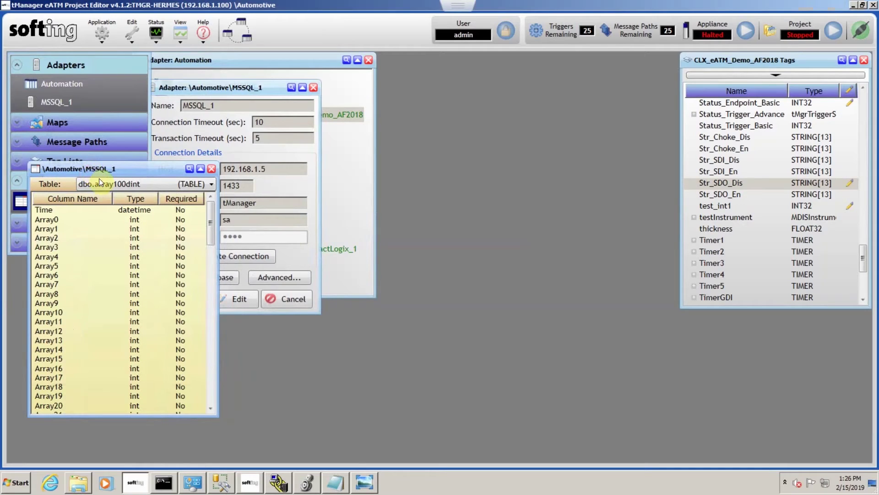